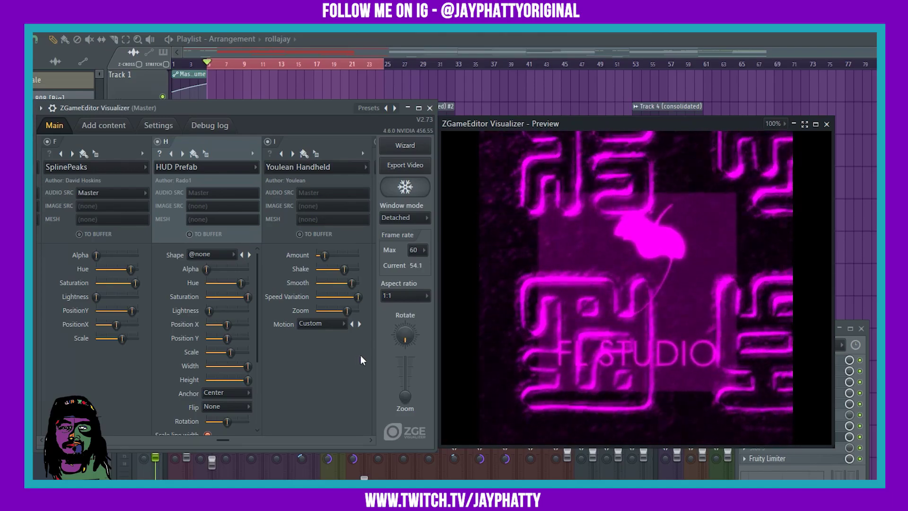
- Scroll through the Visualizer settings and browse the HUD Prefab effect list without changing it
left_click_drag(222, 440, 69, 440)
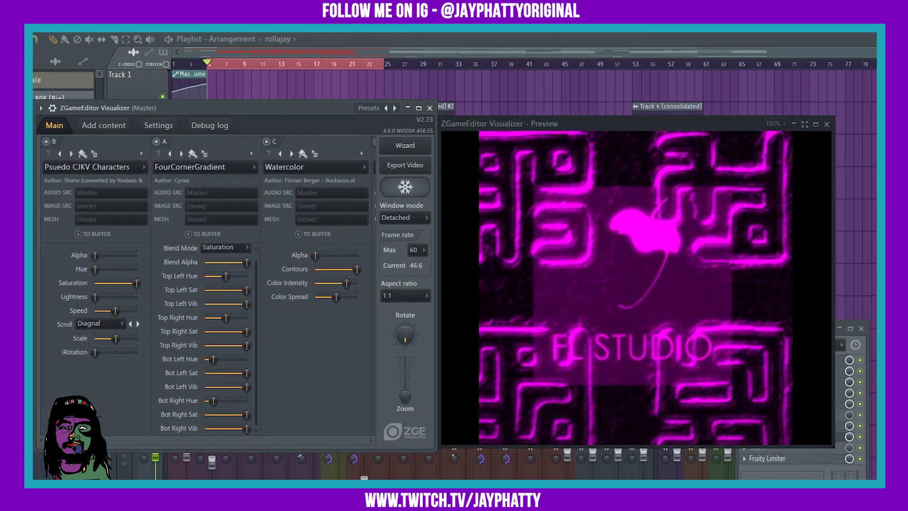
scroll(150, 418, "right", 6)
scroll(150, 418, "right", 3)
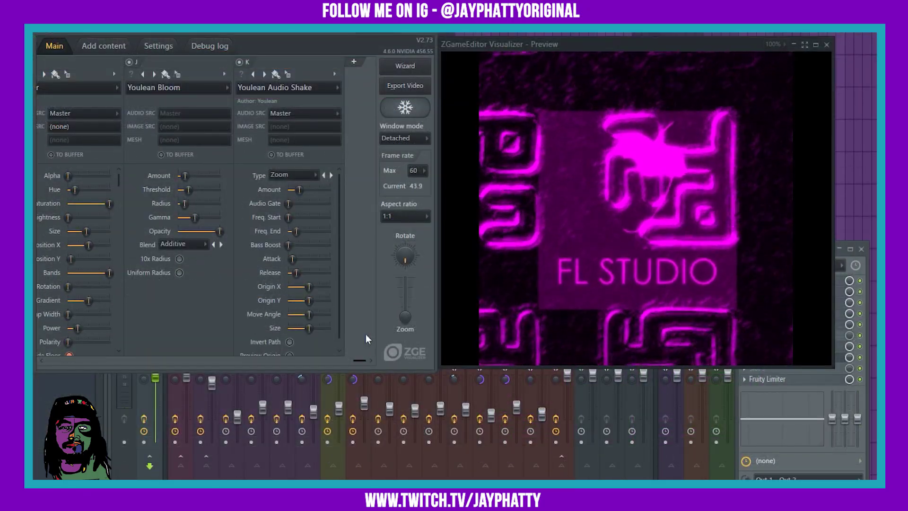
scroll(365, 334, "left", 3)
scroll(279, 342, "left", 3)
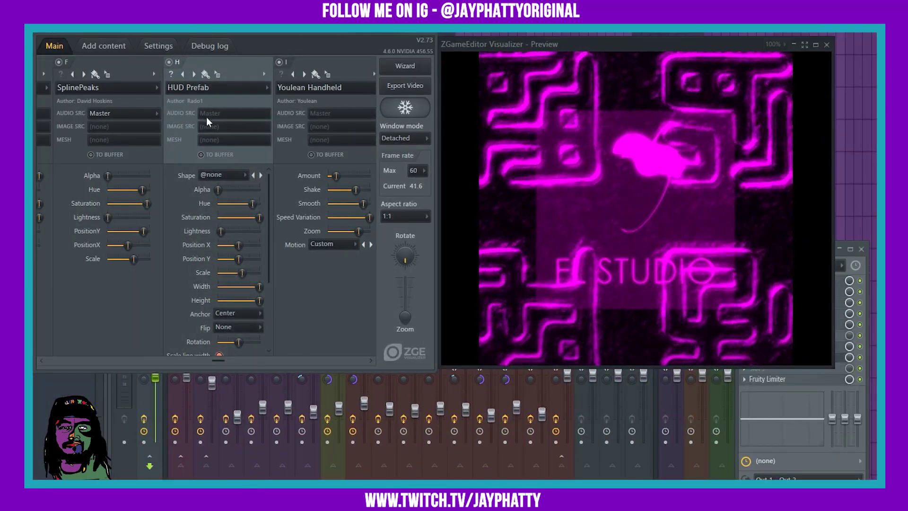
left_click(203, 88)
mouse_move(214, 166)
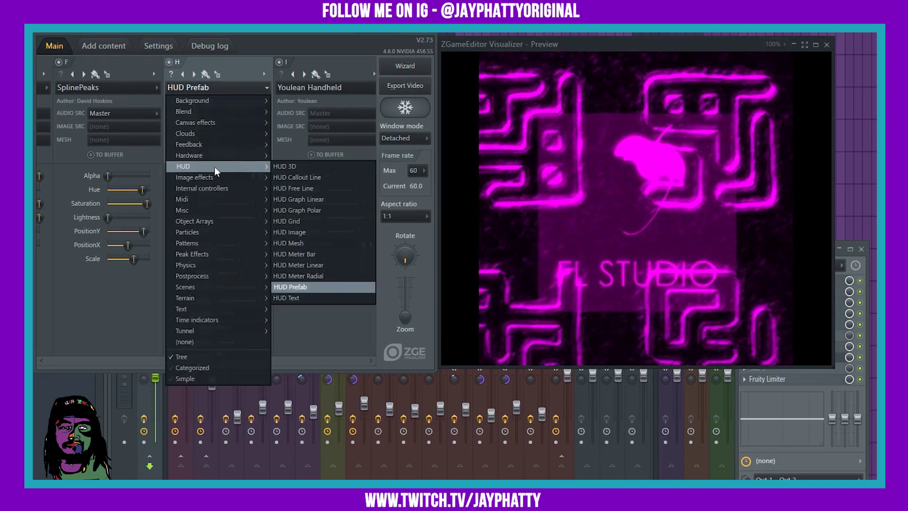
left_click(307, 43)
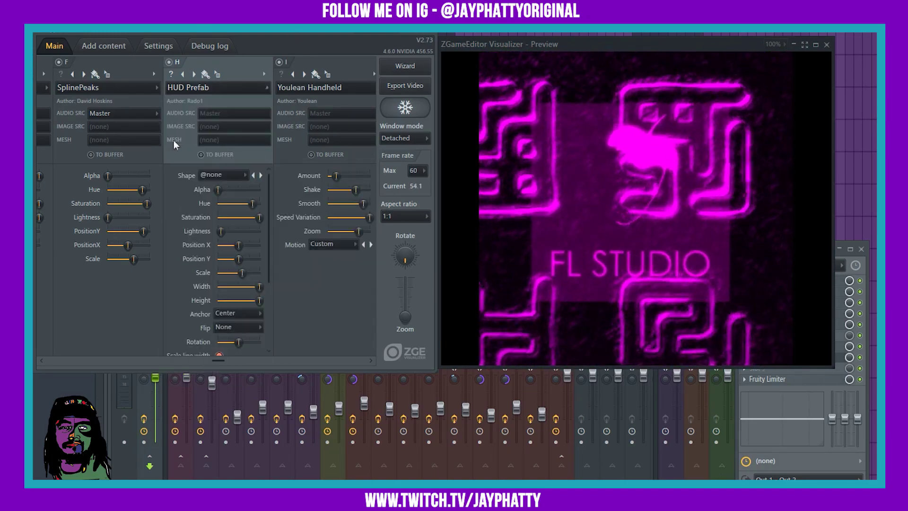
- Give HUD Prefab the bar-007 progress-bar shape, scale it down slightly, and nudge Position Y
left_click(242, 177)
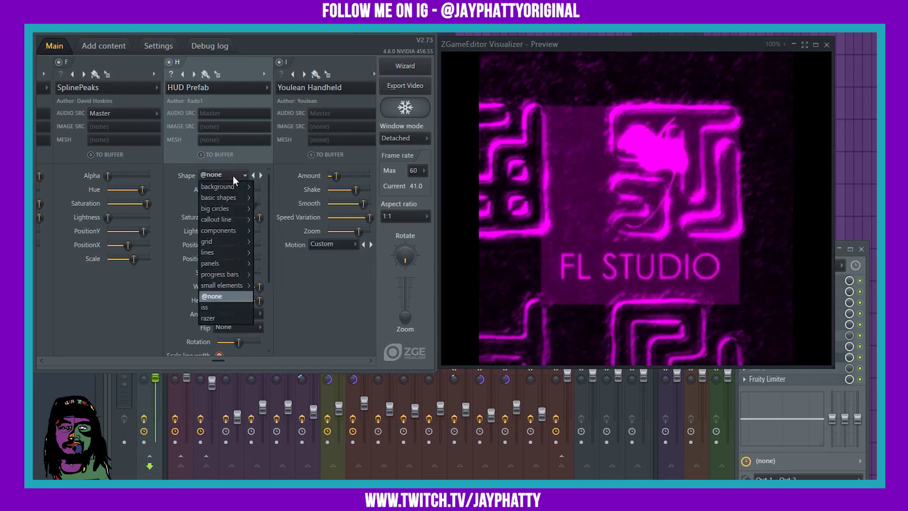
mouse_move(225, 274)
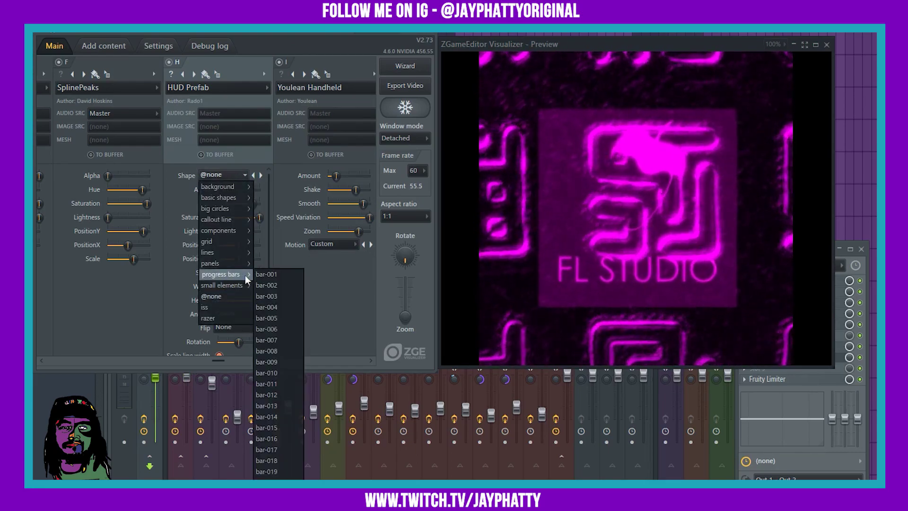
left_click(268, 342)
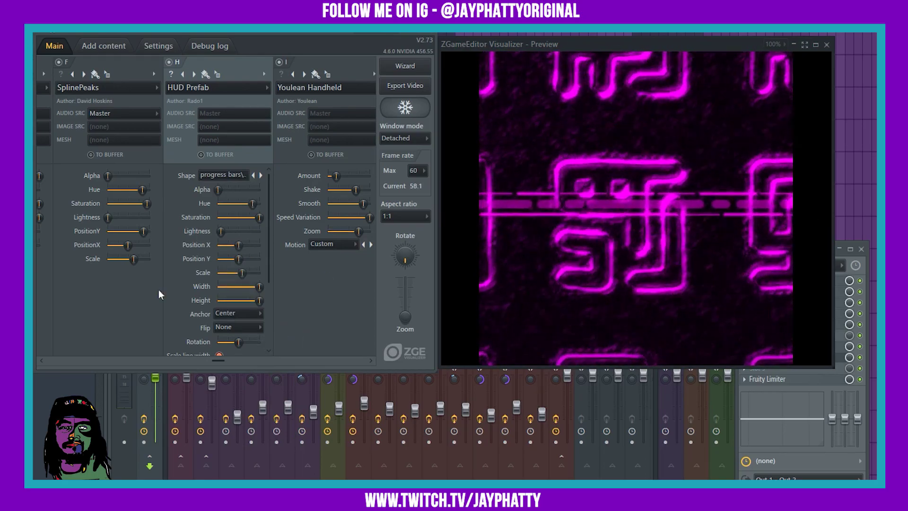
left_click_drag(242, 273, 227, 273)
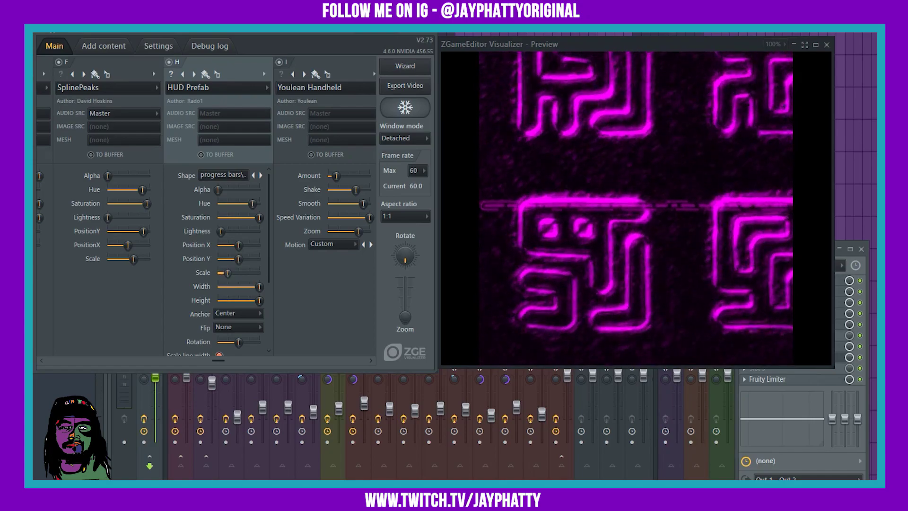
left_click_drag(239, 259, 240, 259)
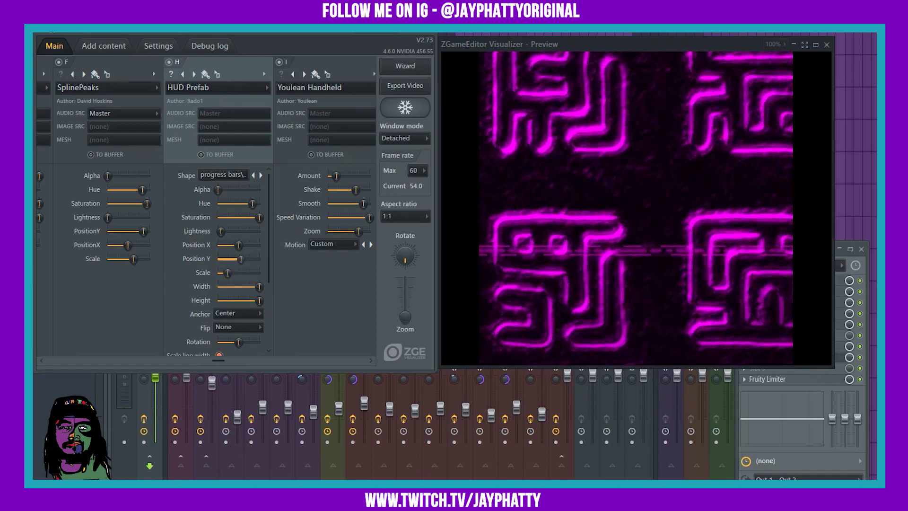
- Solo layer H (HUD Prefab) from its enable button's menu and scroll to the Buildup sliders
right_click(169, 64)
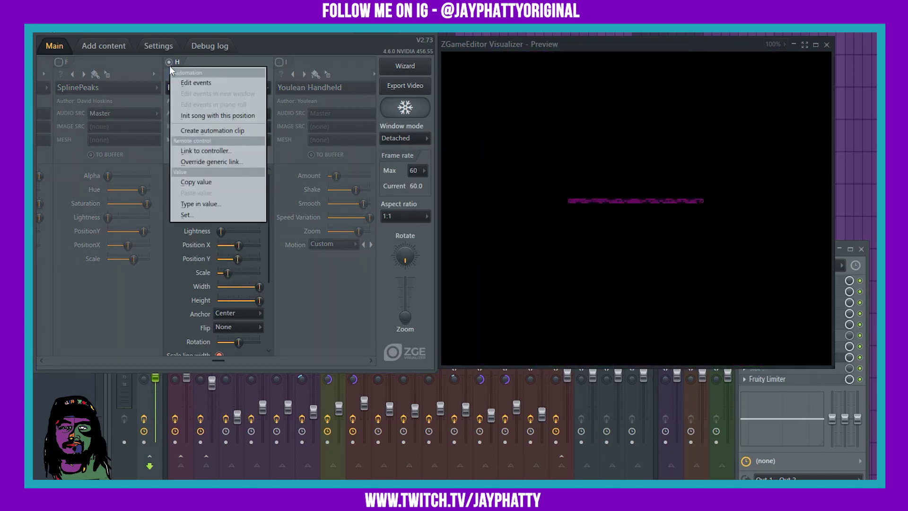
left_click(251, 29)
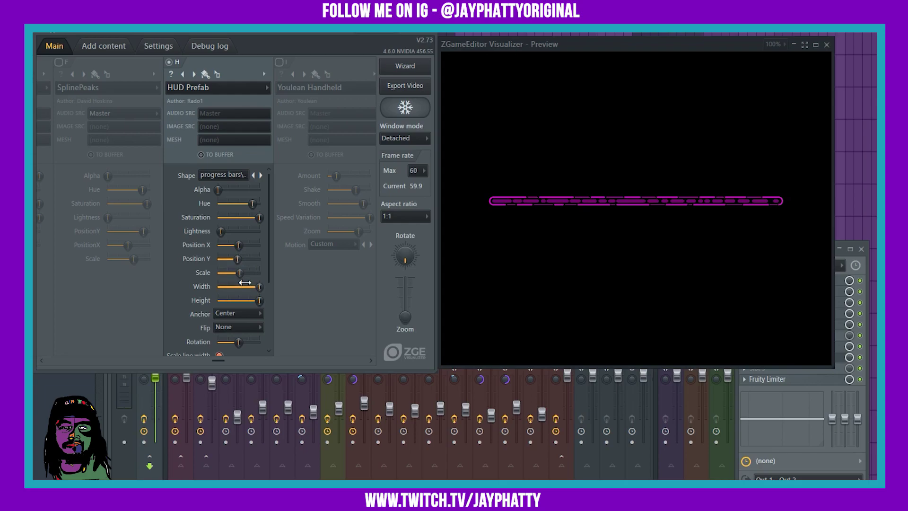
scroll(175, 296, "down", 3)
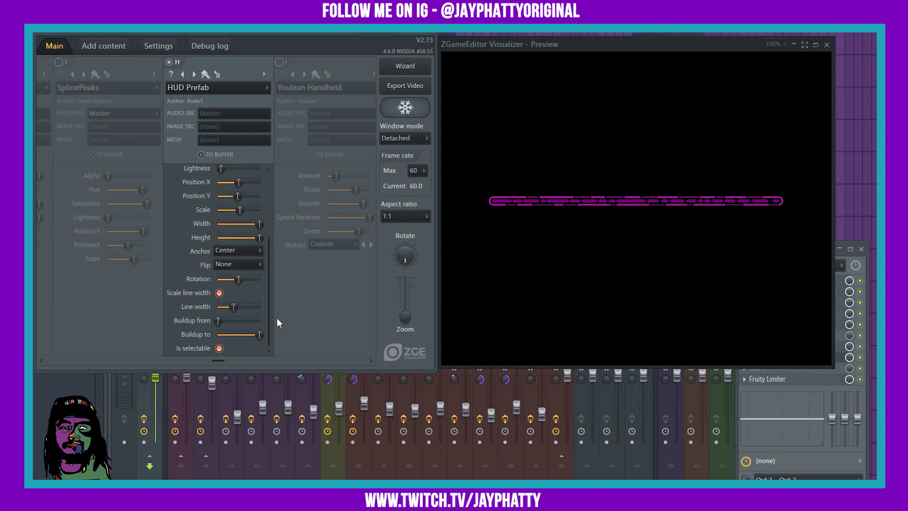
scroll(270, 315, "down", 2)
scroll(269, 327, "up", 2)
- Move the Visualizer window down to check the playlist, then back up
left_click_drag(307, 29, 340, 271)
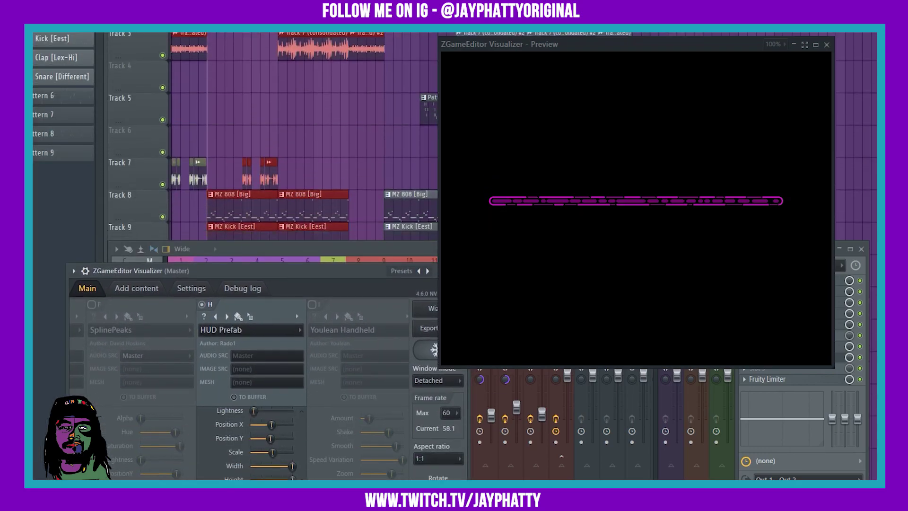
scroll(294, 196, "down", 9)
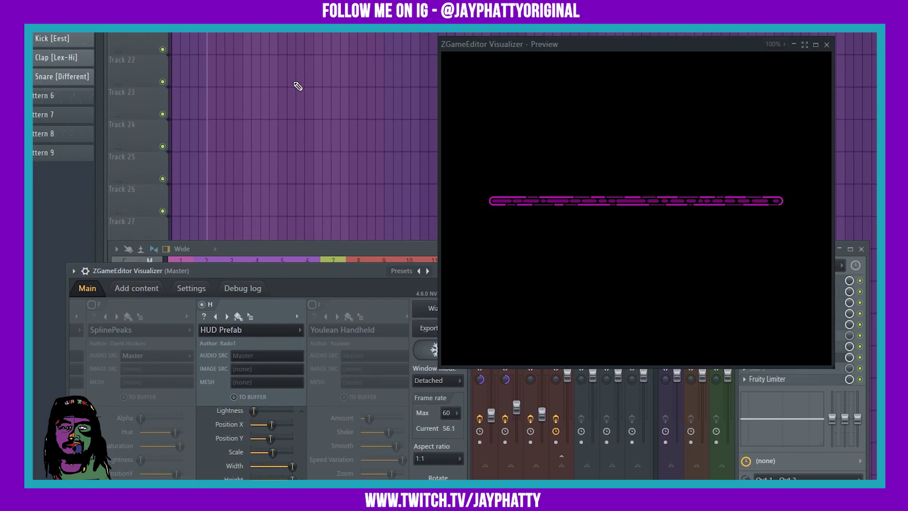
scroll(298, 99, "up", 2)
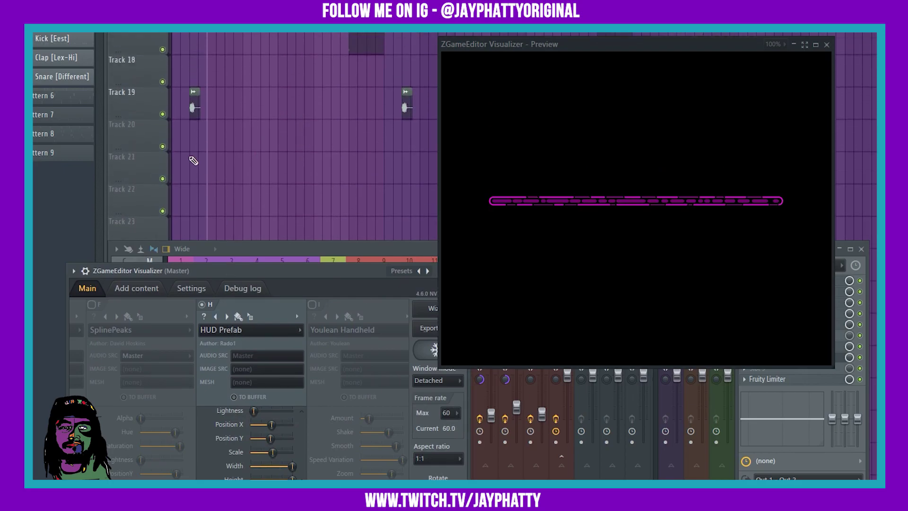
scroll(310, 100, "up", 4)
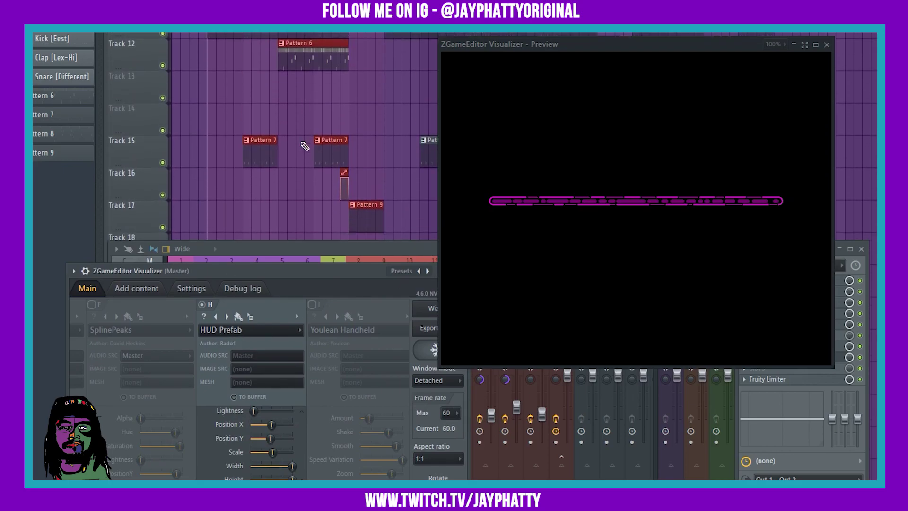
scroll(304, 144, "down", 4)
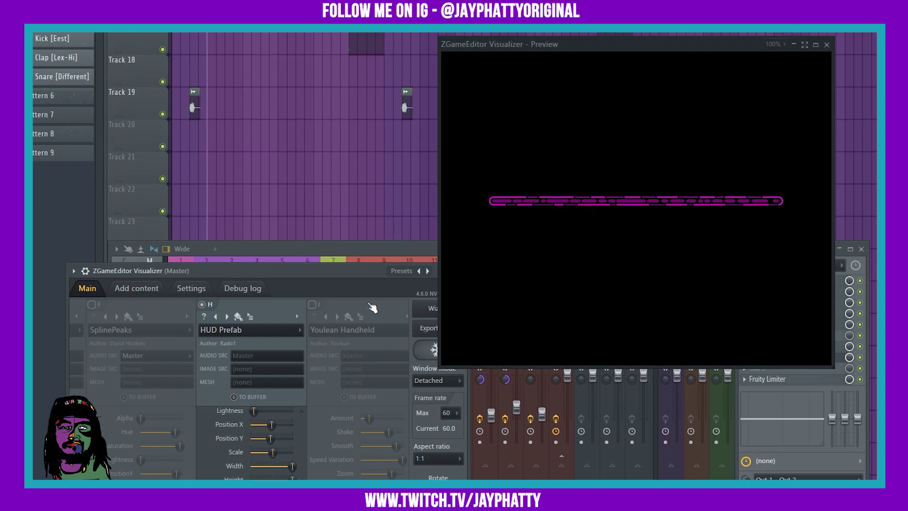
left_click_drag(255, 279, 245, 171)
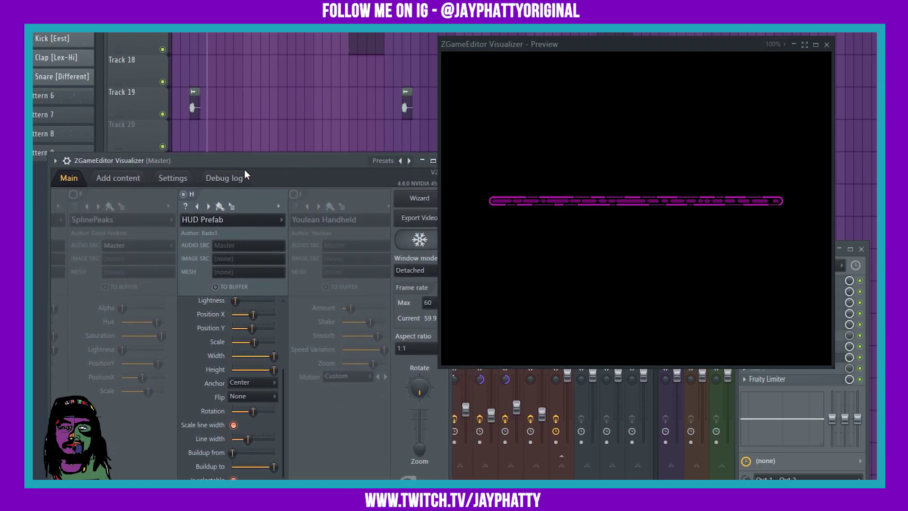
- Adjust Buildup to and create an automation clip for it from its right-click menu
left_click_drag(232, 453, 274, 467)
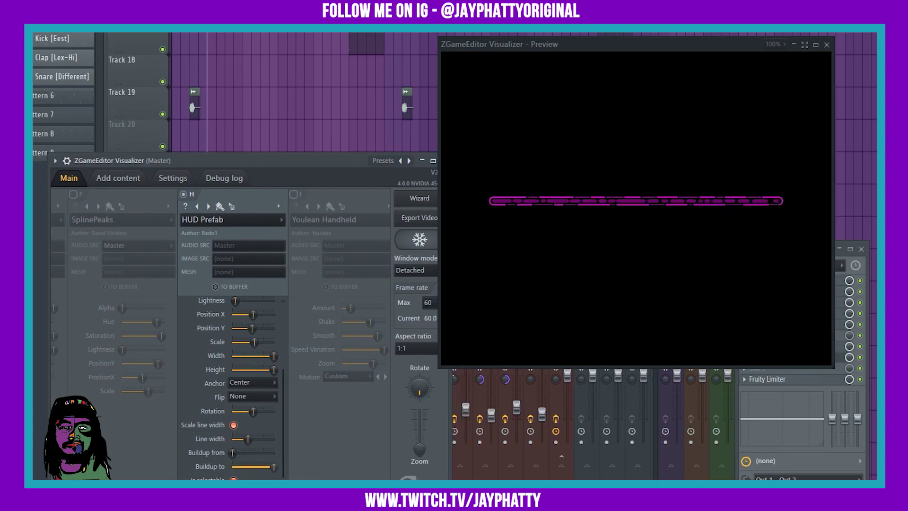
right_click(272, 467)
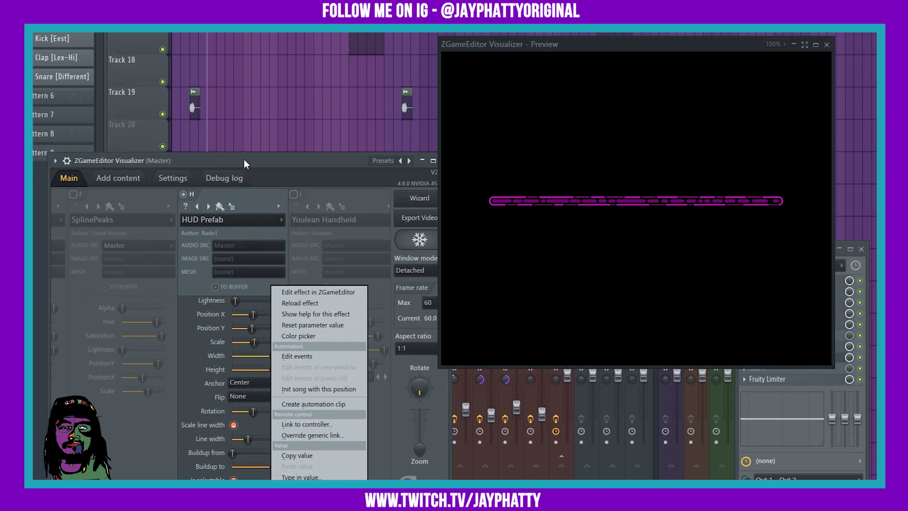
left_click(246, 164)
right_click(270, 472)
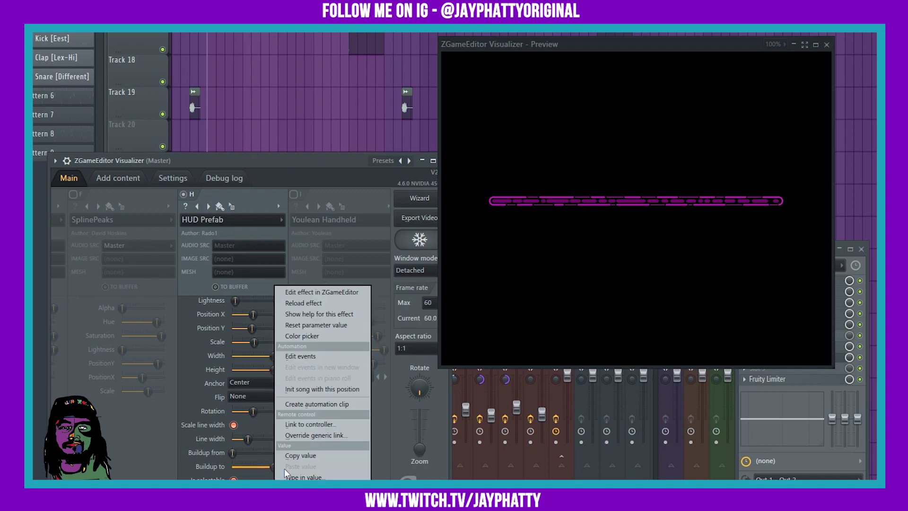
left_click(315, 405)
left_click_drag(232, 58, 200, 253)
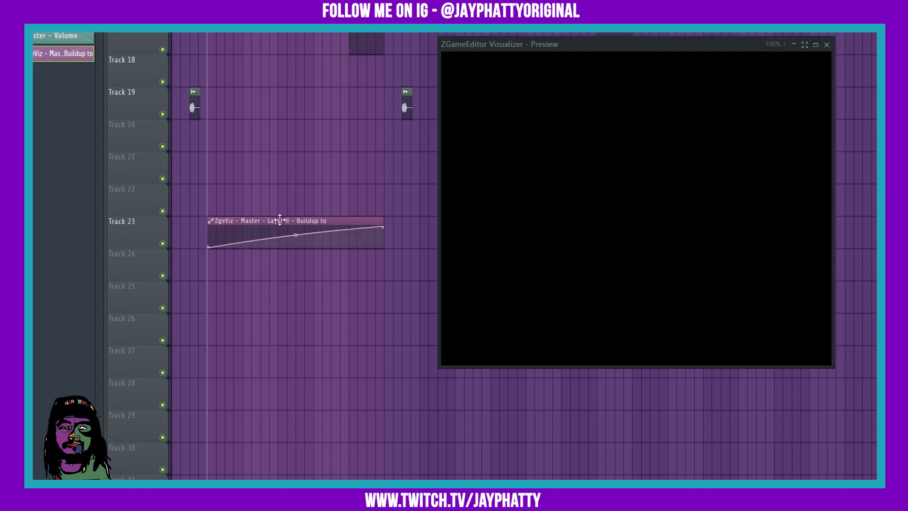
key("space")
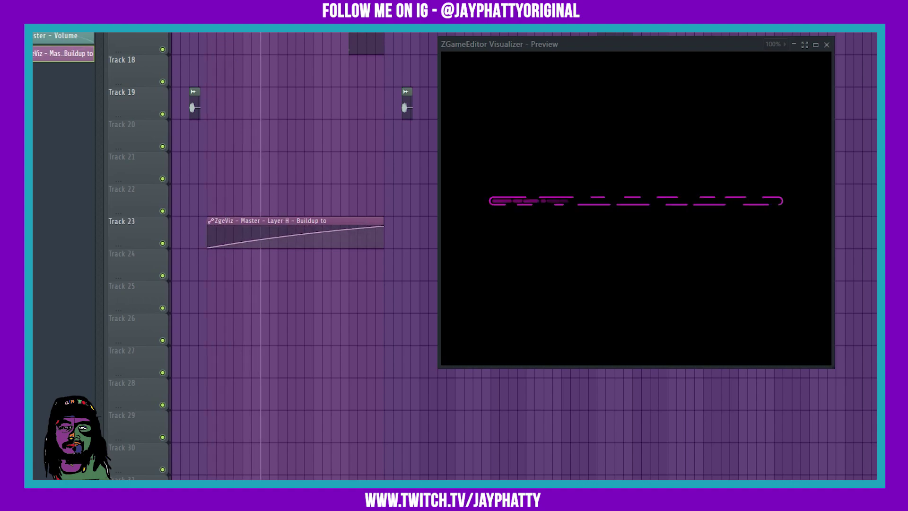
key("space")
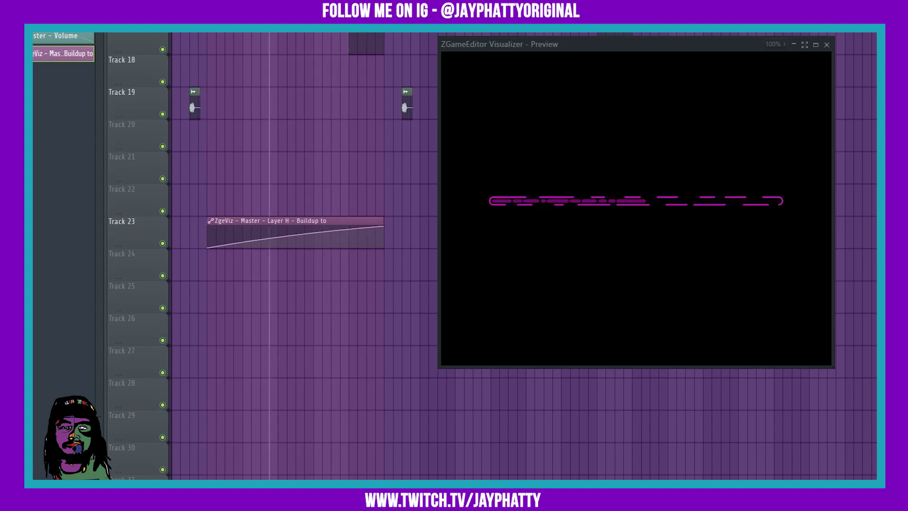
key("space")
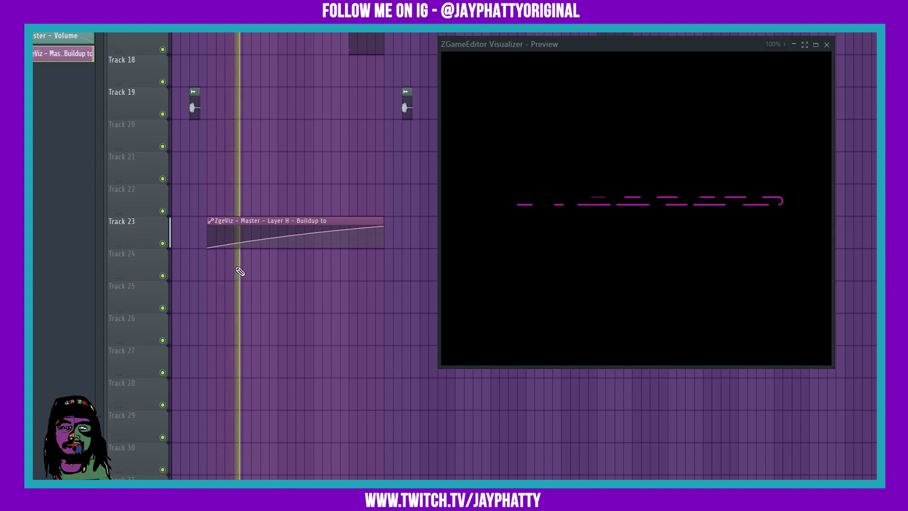
key("space")
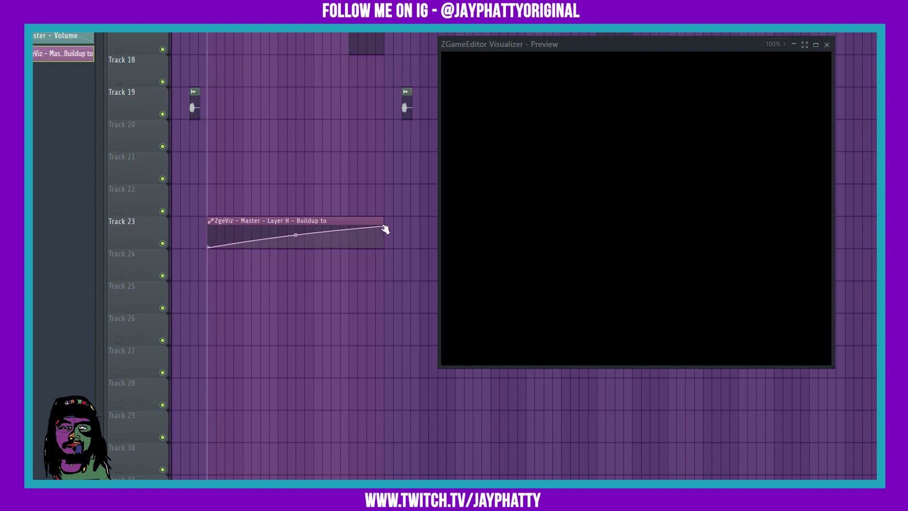
- Pull the clip's end point down, set its curve to Wave, and preview playback
left_click_drag(387, 229, 384, 268)
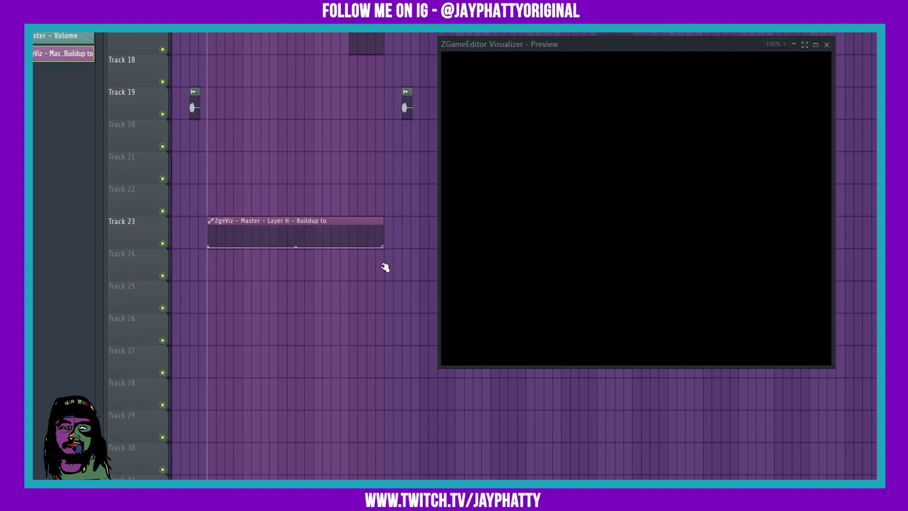
right_click(210, 246)
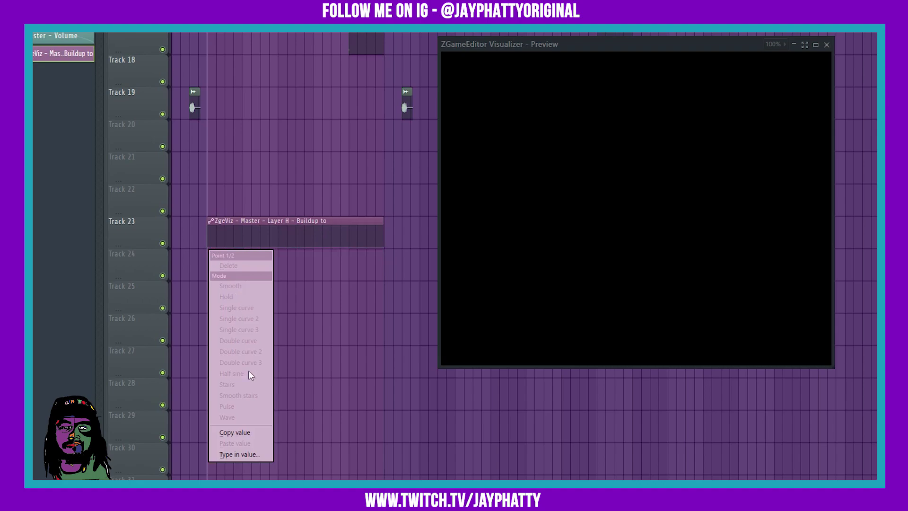
left_click(339, 283)
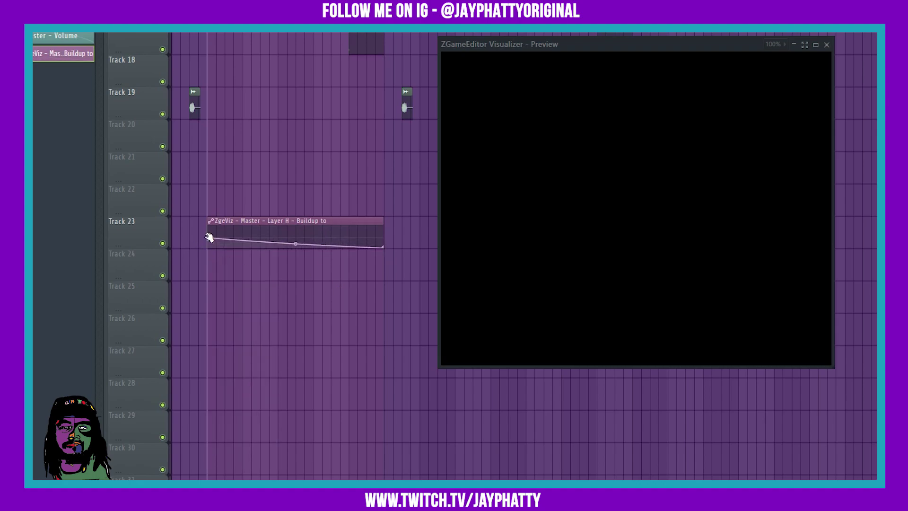
right_click(209, 226)
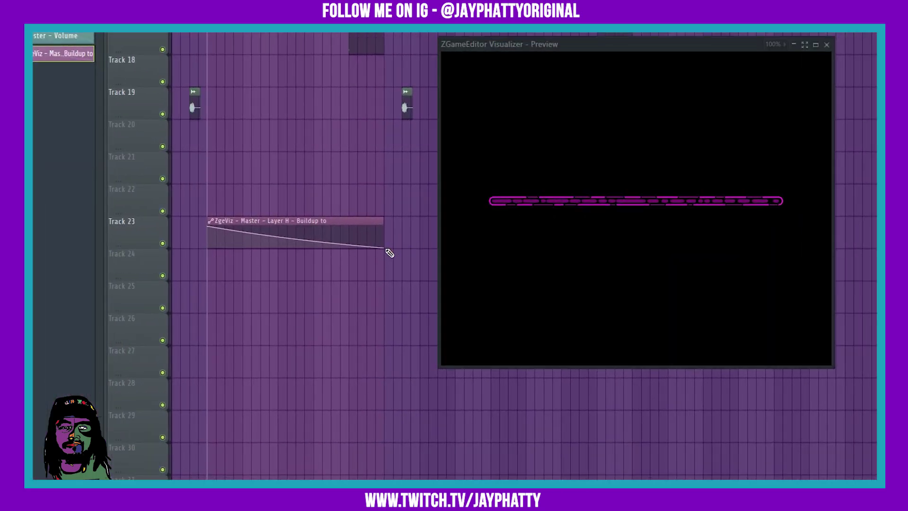
right_click(385, 248)
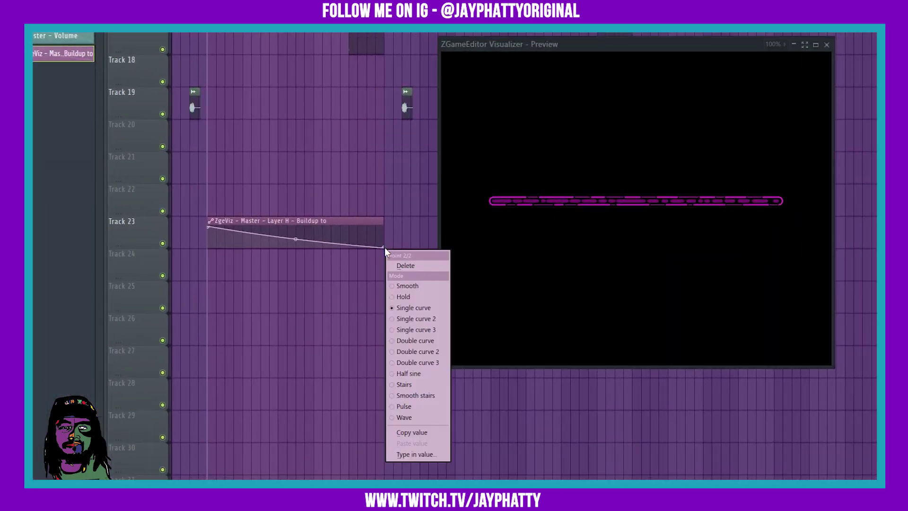
left_click(407, 415)
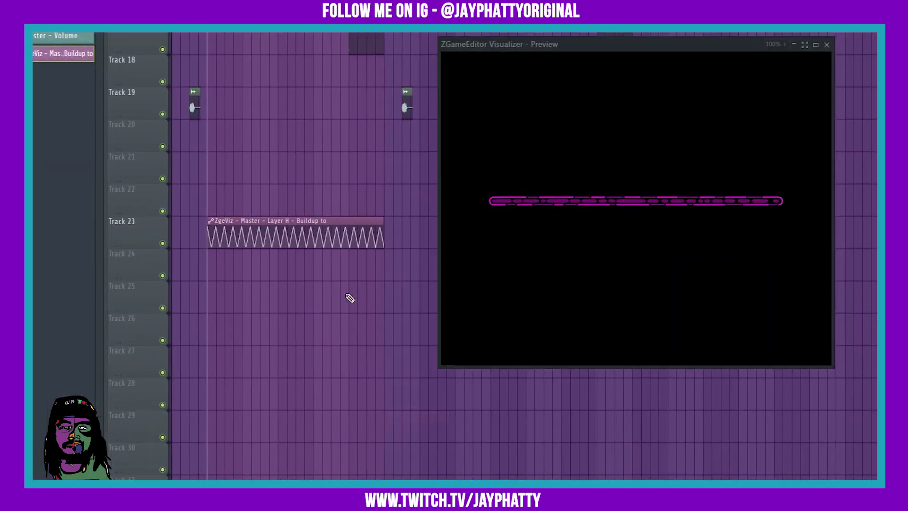
key("space")
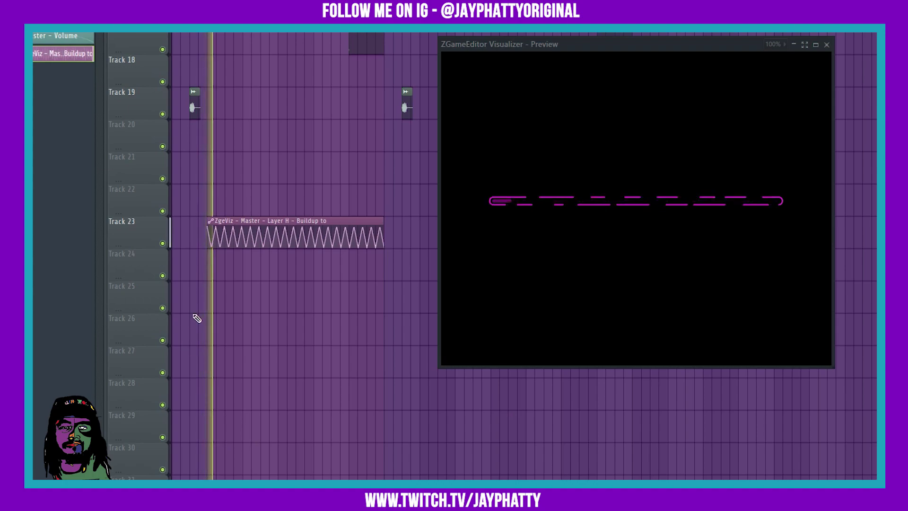
key("space")
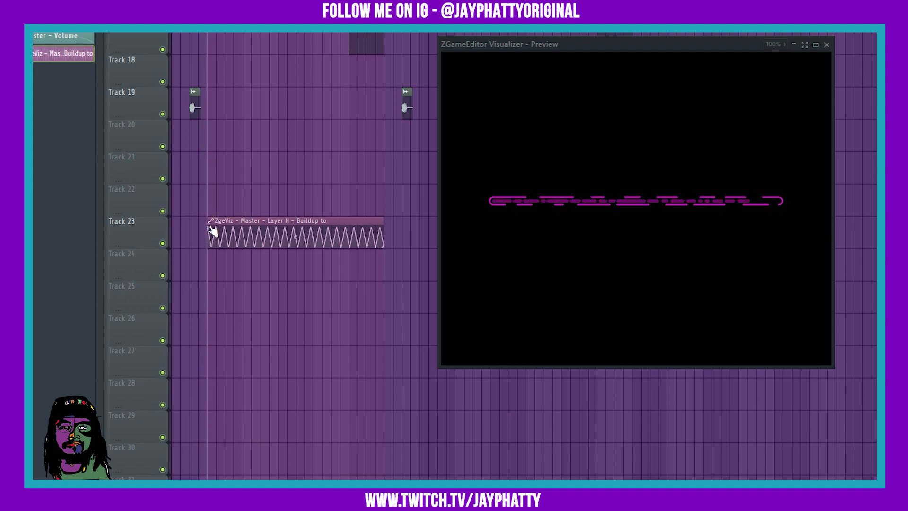
- Lower the start point, switch curves to Double curve 3 and Single curve 3, and lengthen the clip
left_click_drag(212, 227, 245, 255)
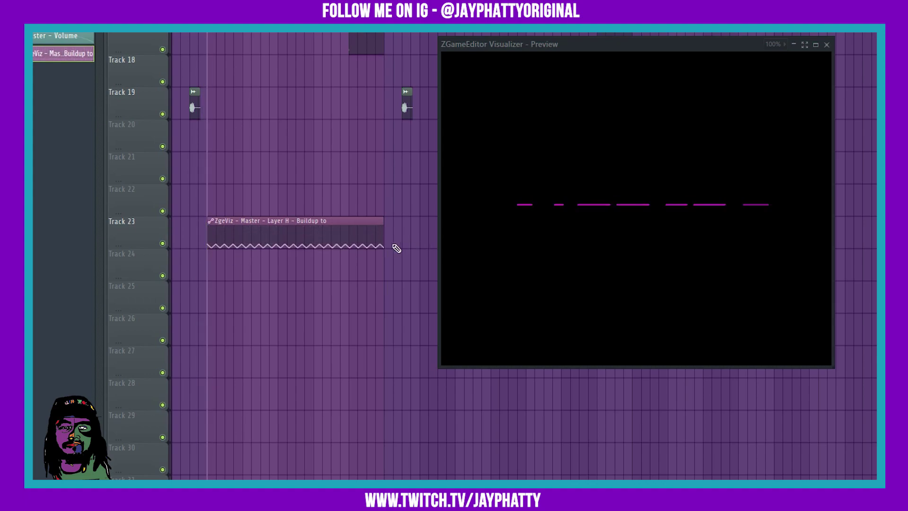
right_click(387, 248)
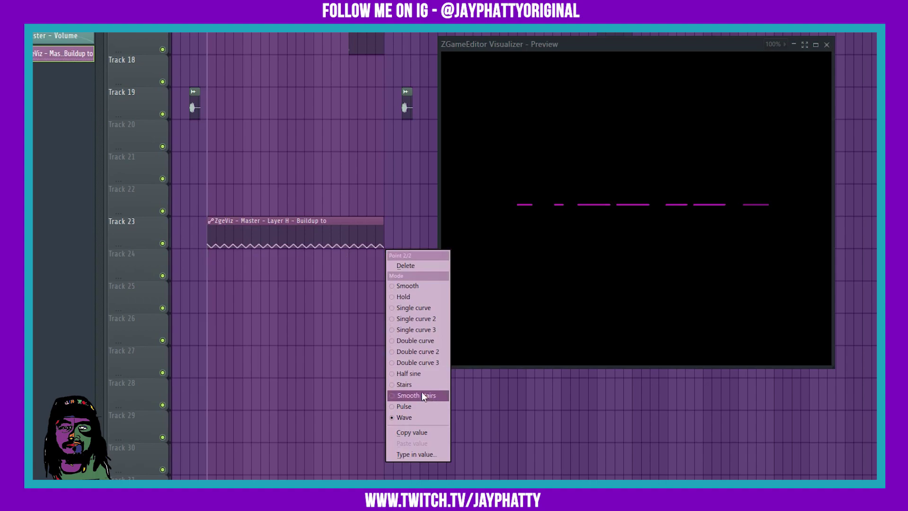
left_click(422, 363)
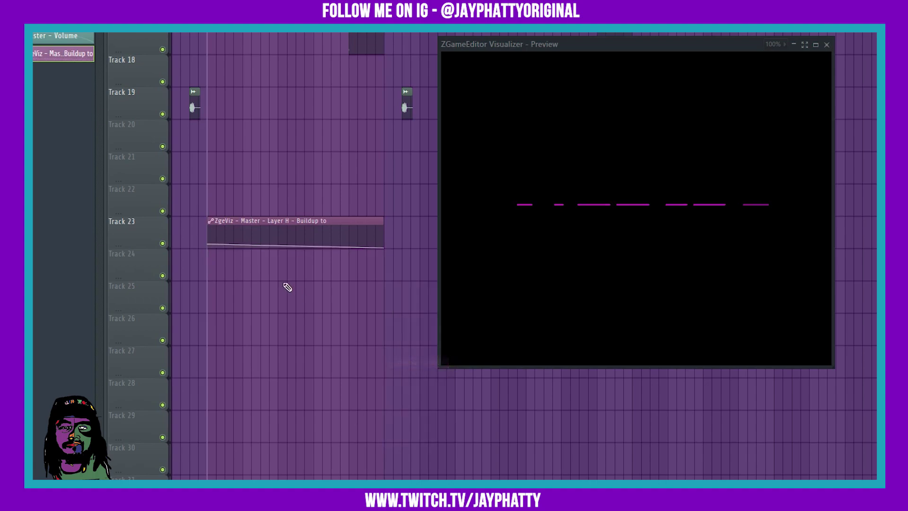
right_click(383, 248)
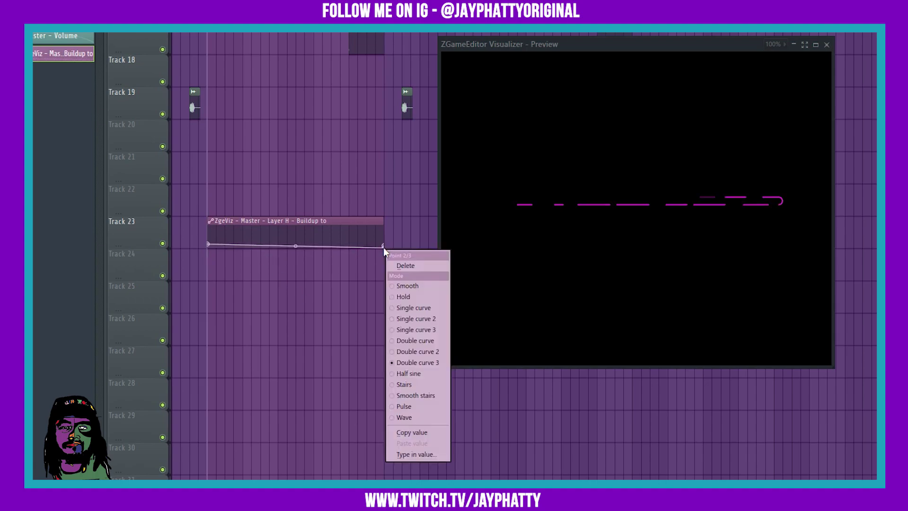
left_click(413, 330)
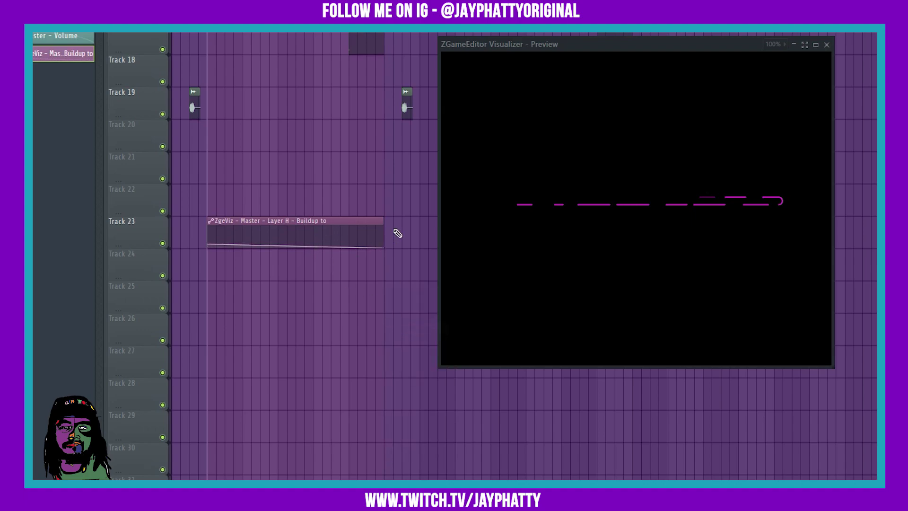
mouse_move(384, 220)
left_mouse_down()
mouse_move(401, 220)
mouse_move(376, 237)
left_mouse_up()
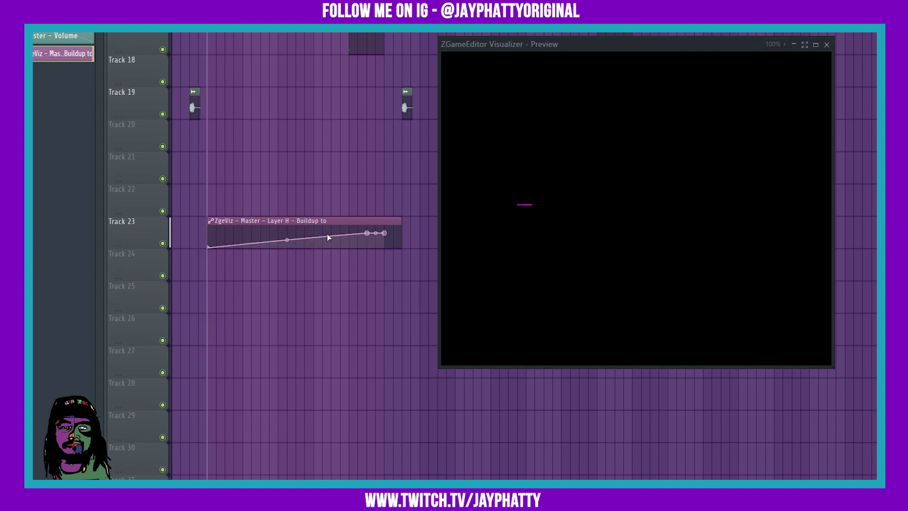
- Move a point near the clip start for an early peak, lower the next point, and preview playback
left_click_drag(330, 235, 229, 237)
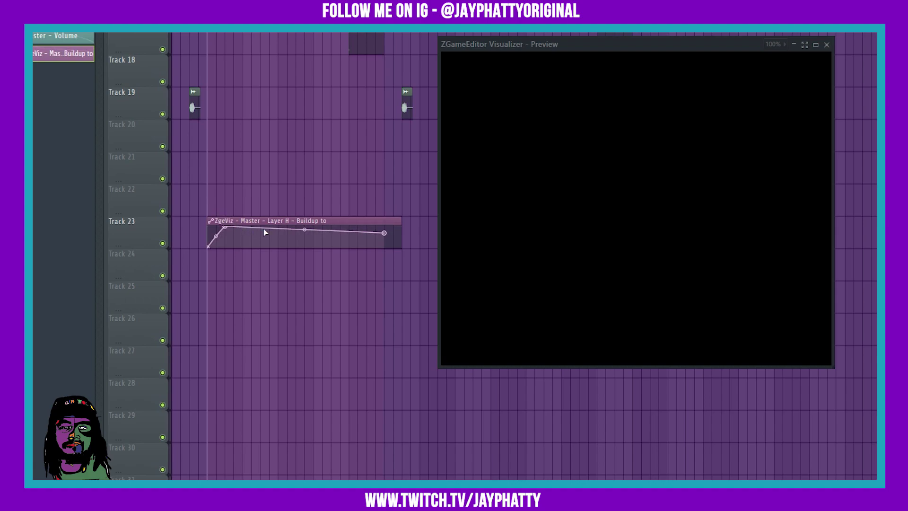
mouse_move(244, 229)
left_mouse_down()
mouse_move(249, 245)
mouse_move(245, 238)
left_mouse_up()
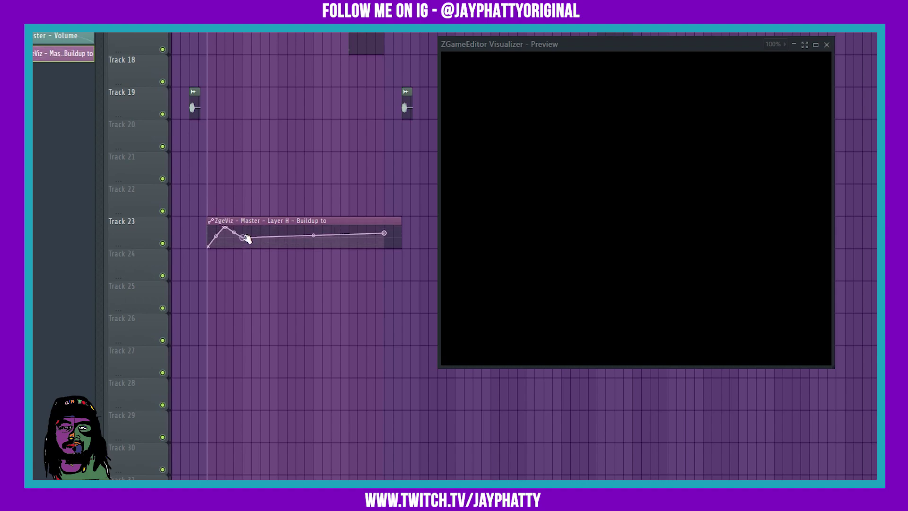
key("space")
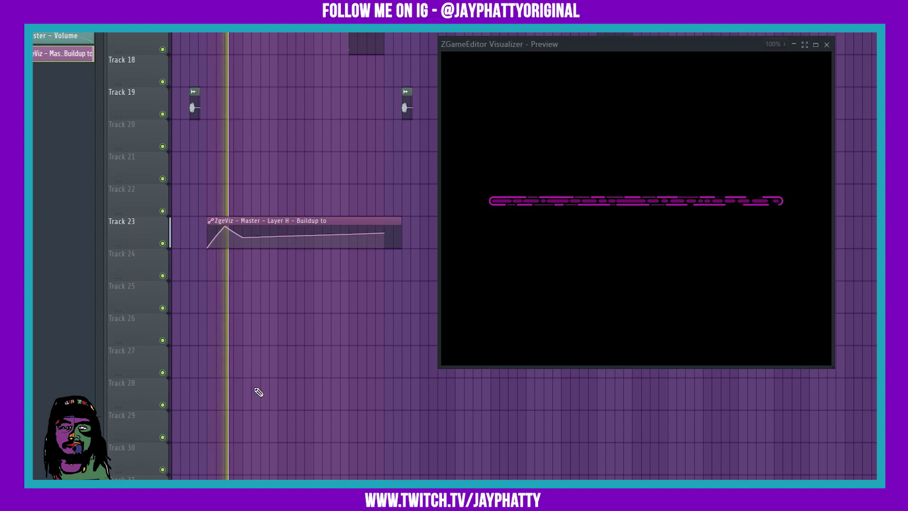
mouse_move(260, 246)
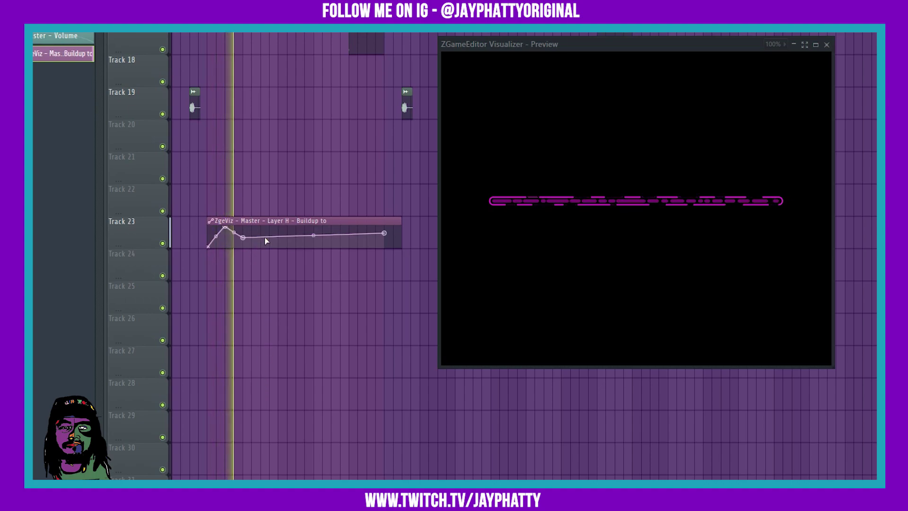
key("space")
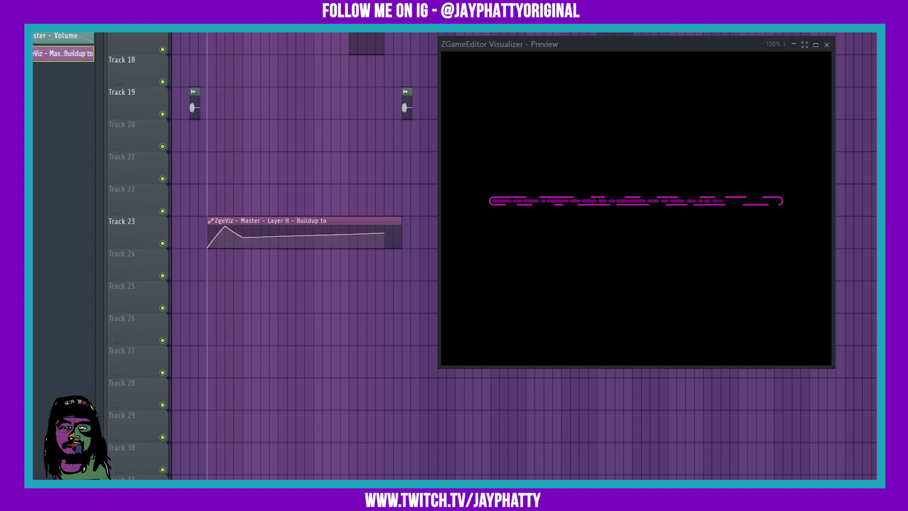
- Show the Mixer with F9, reopen ZGameEditor Visualizer, and bring up the HUD Prefab effect list
key("F9")
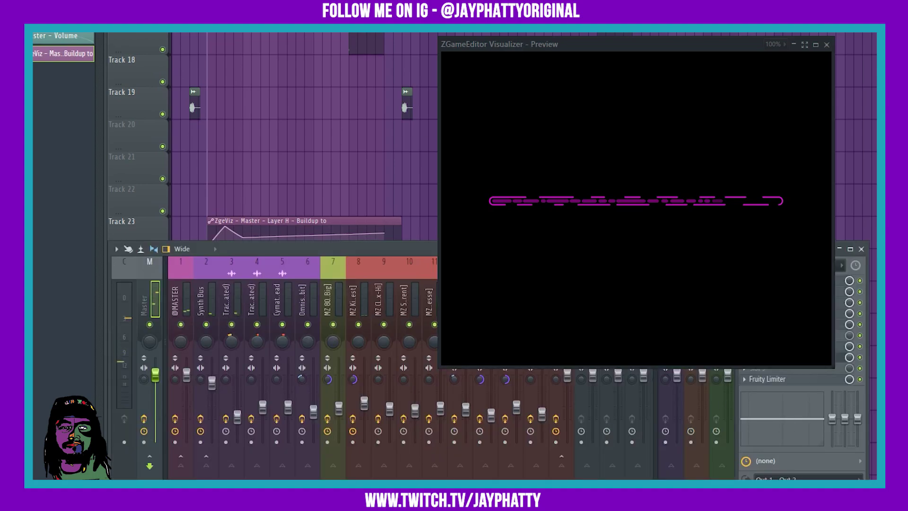
left_click(693, 56)
left_click(185, 58)
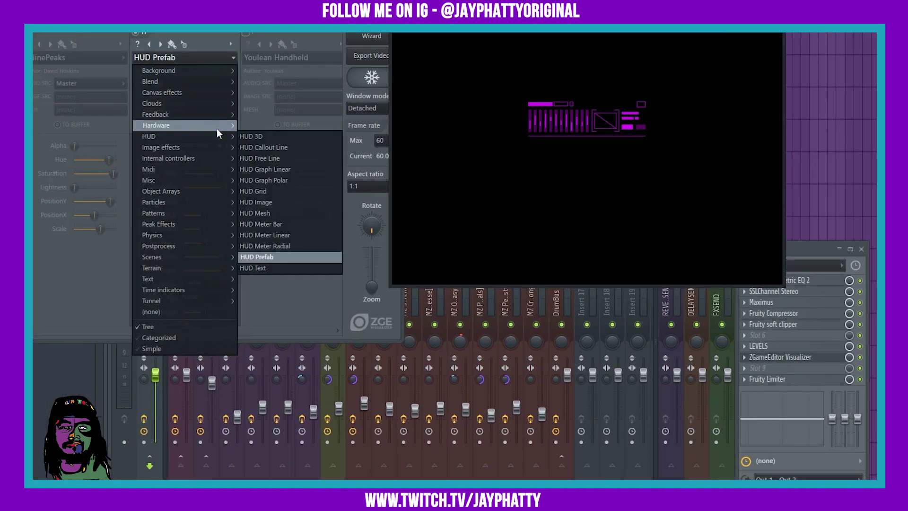